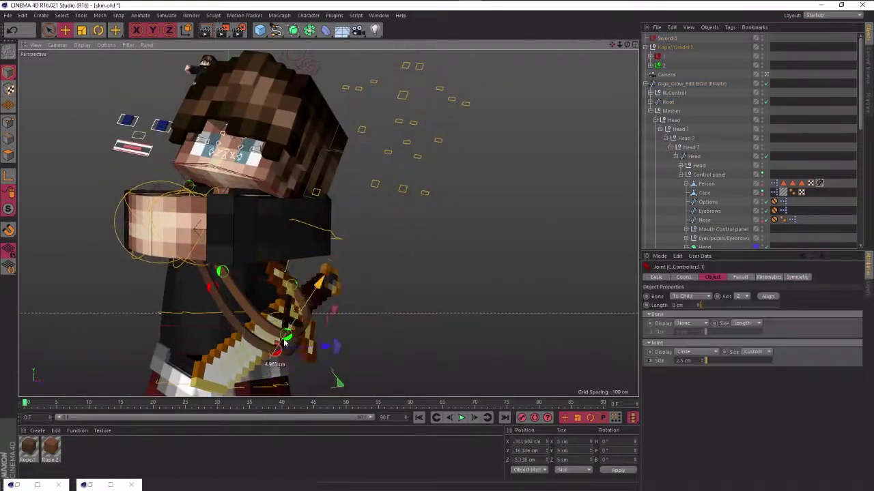
# Add a MoText 3D text object to the Cinema 4D scene.
pyautogui.click(287, 121)
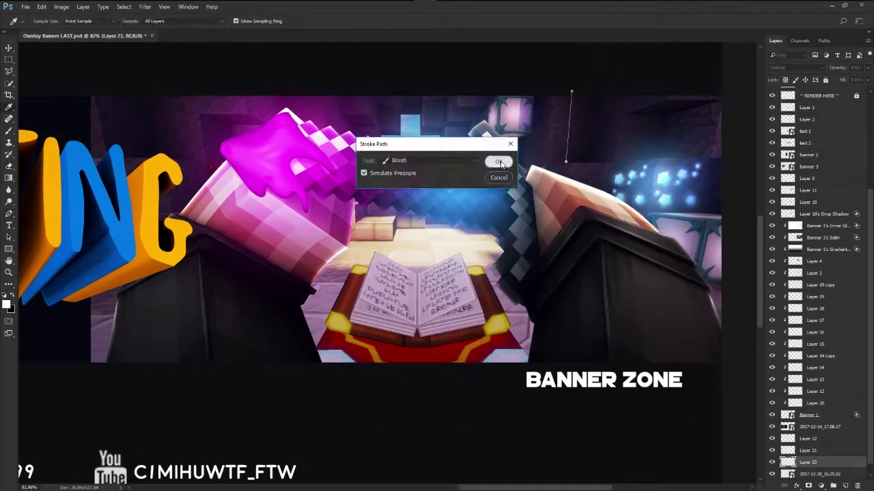
# Stroke the drawn path with the brush, using Simulate Pressure, to make a glowing line.
pyautogui.click(500, 164)
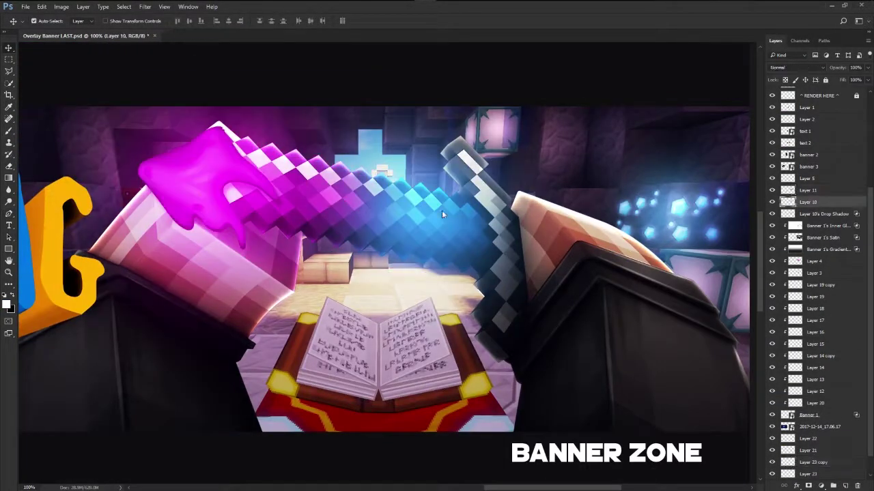